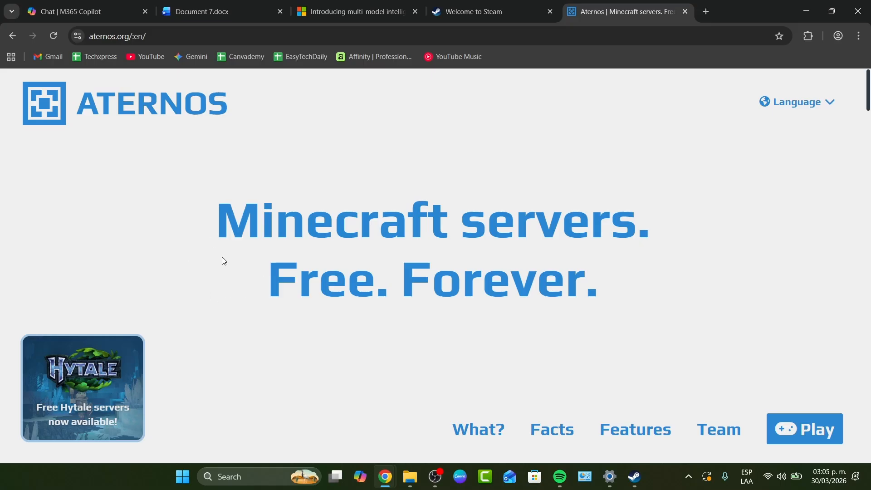
Open the Aternos free server sign-up from its homepage and sign in with the channel's Google account.
scroll(245, 282, "down", 4)
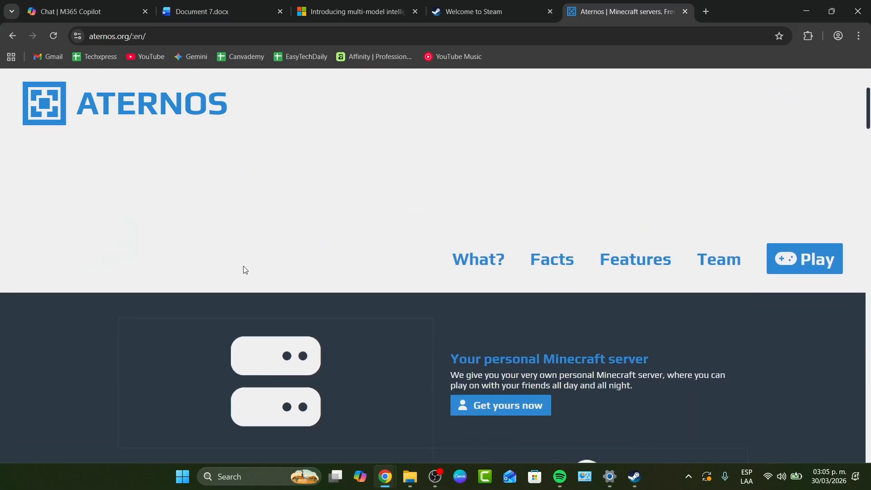
scroll(243, 270, "up", 4)
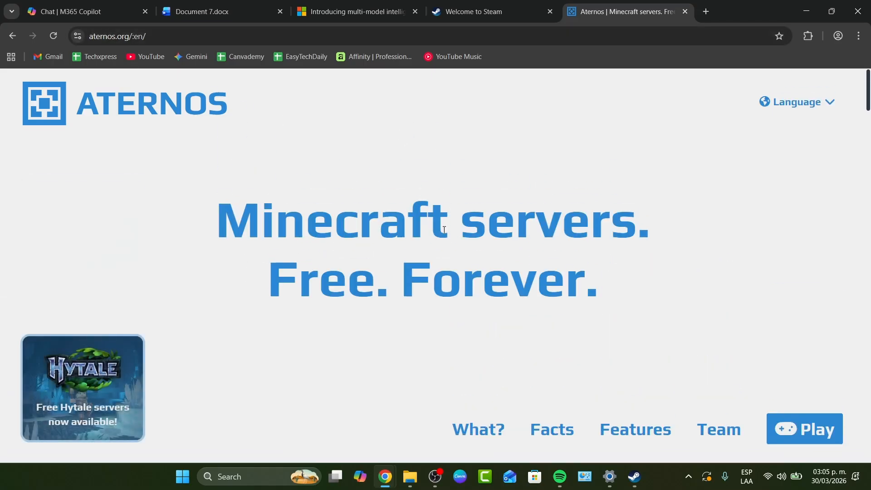
scroll(454, 244, "down", 5)
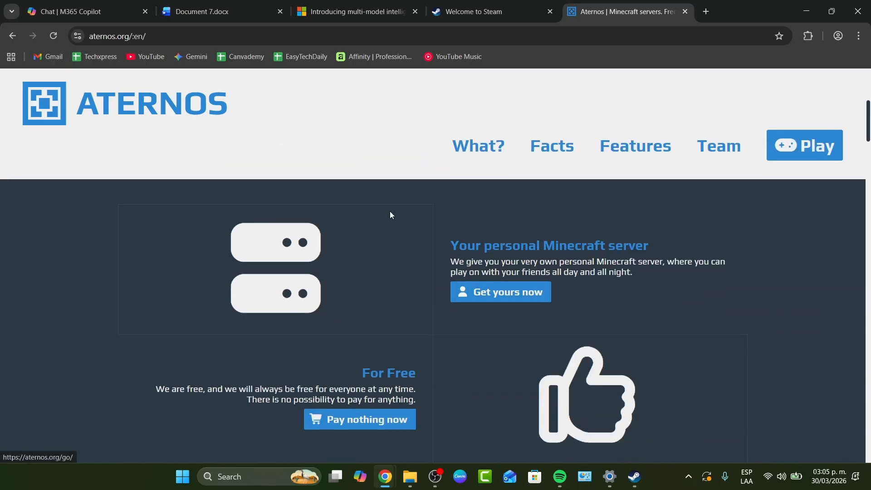
left_click(383, 423)
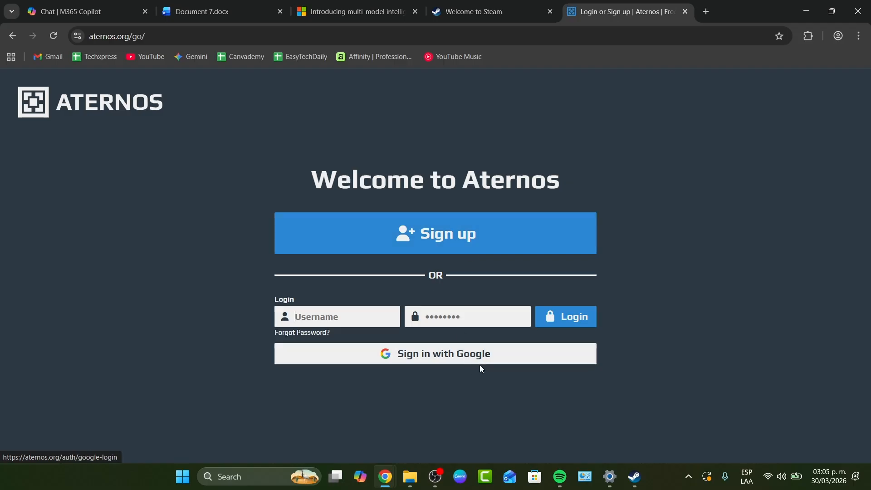
left_click(480, 363)
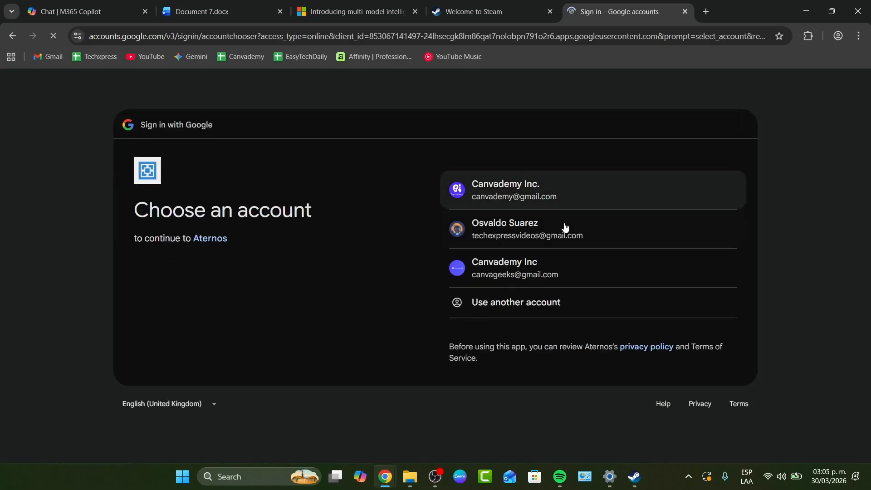
left_click(564, 228)
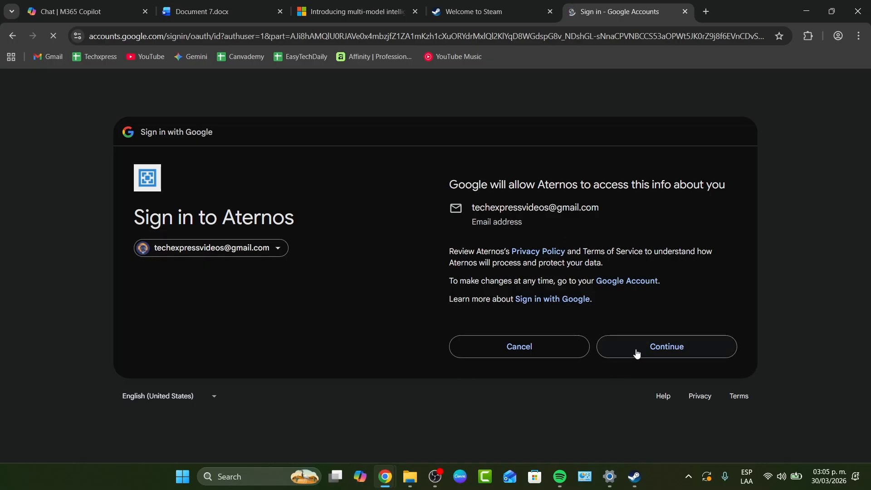
left_click(633, 346)
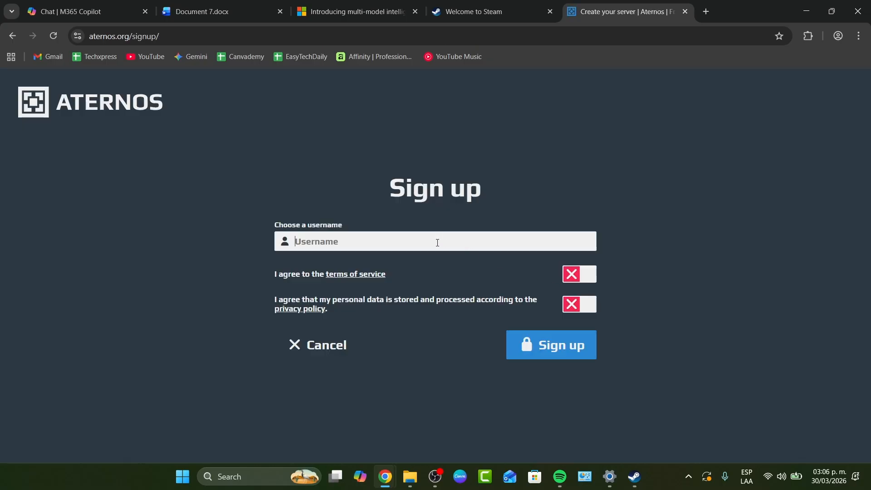
Sign up with the username techexpress, agreeing to the terms of service and the privacy policy.
type("techexpress")
left_click(581, 274)
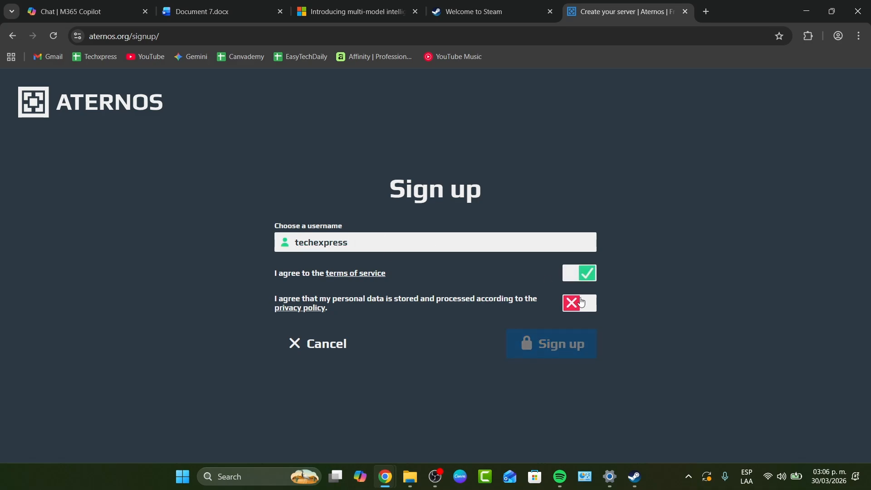
left_click(581, 303)
left_click(529, 350)
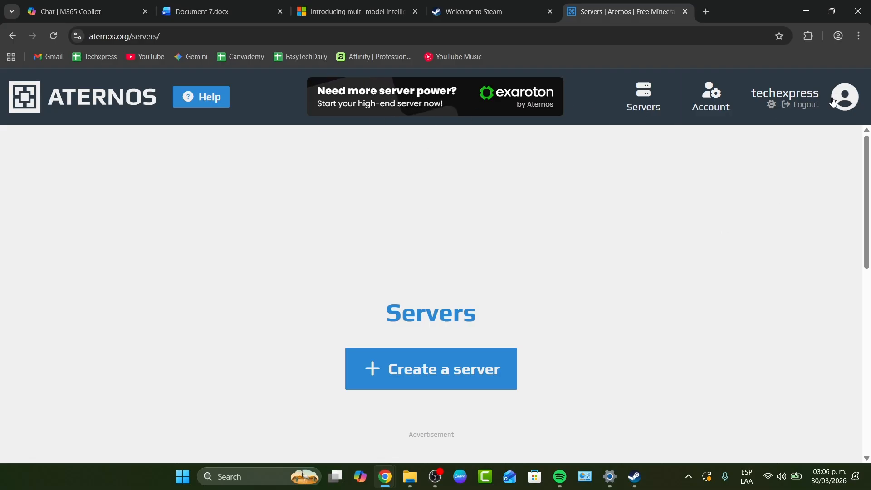
Examine the Servers page and its articles on connecting to a server, uploading a world and sharing access.
scroll(510, 312, "down", 3)
scroll(449, 330, "down", 3)
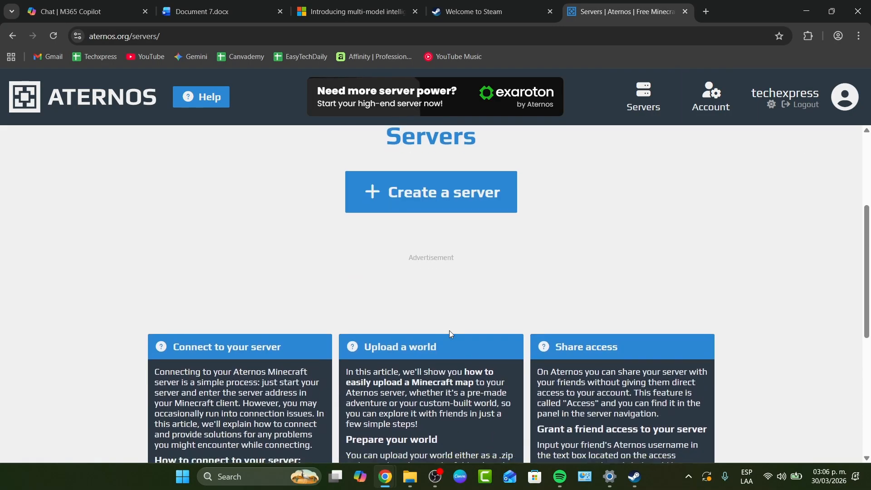
left_click_drag(264, 355, 155, 281)
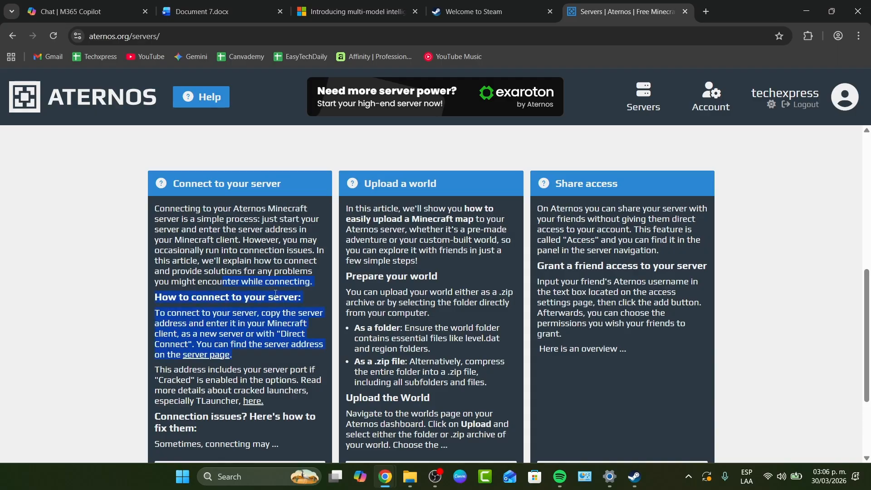
left_click_drag(379, 250, 429, 313)
left_click_drag(644, 323, 617, 267)
scroll(616, 273, "down", 3)
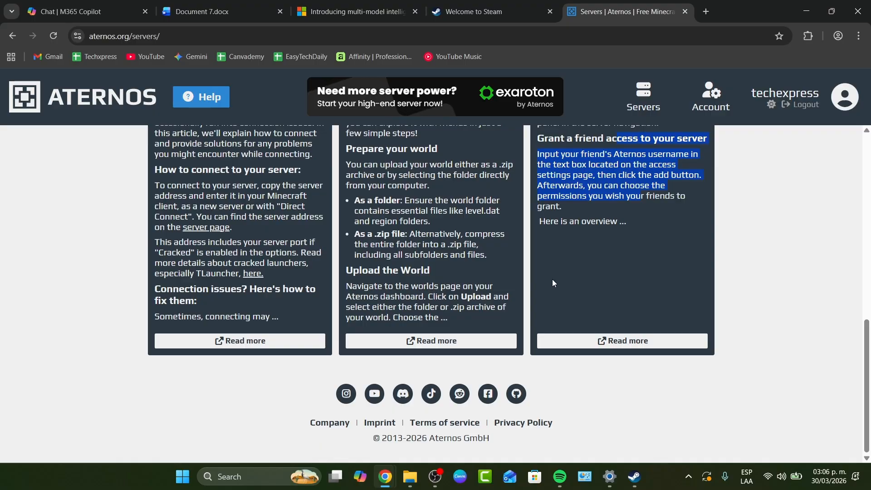
scroll(551, 280, "up", 5)
scroll(552, 281, "up", 2)
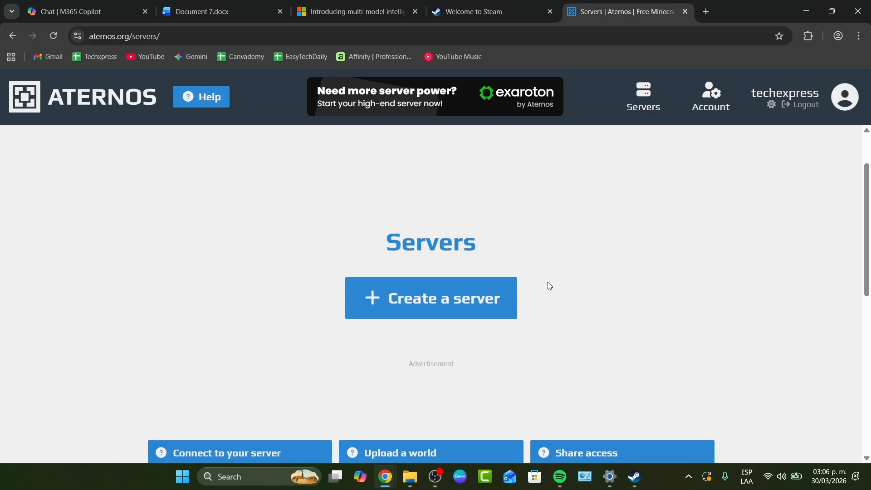
Look through the Aternos account settings, from username and language to support token and account closure.
left_click(706, 104)
scroll(674, 200, "down", 3)
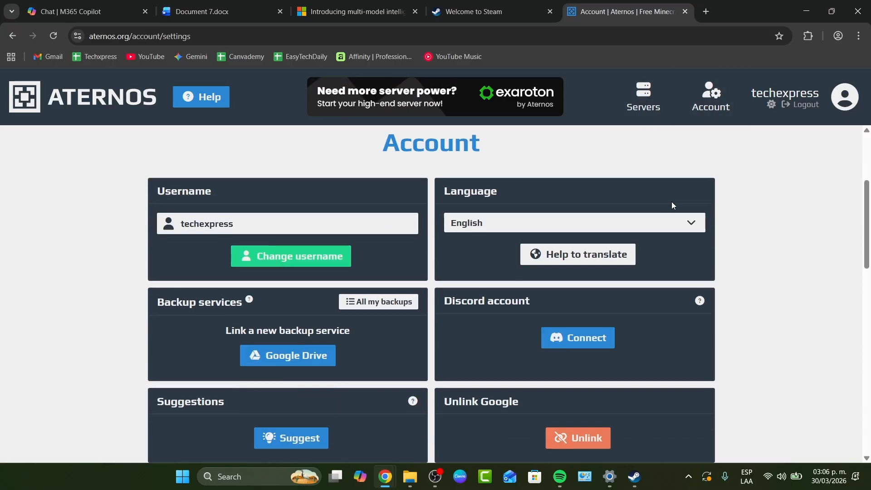
scroll(454, 284, "down", 4)
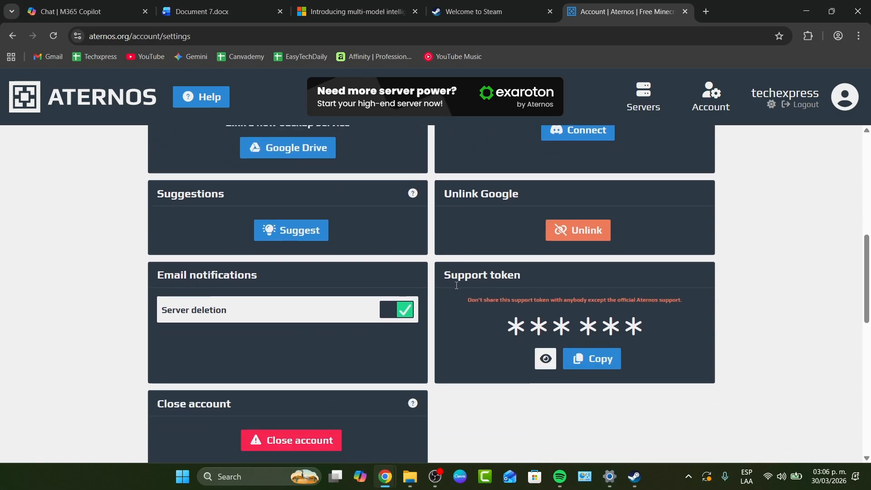
scroll(678, 159, "up", 6)
Create a Minecraft: Java Edition server with the default address and welcome message, without choosing a blueprint.
left_click(642, 105)
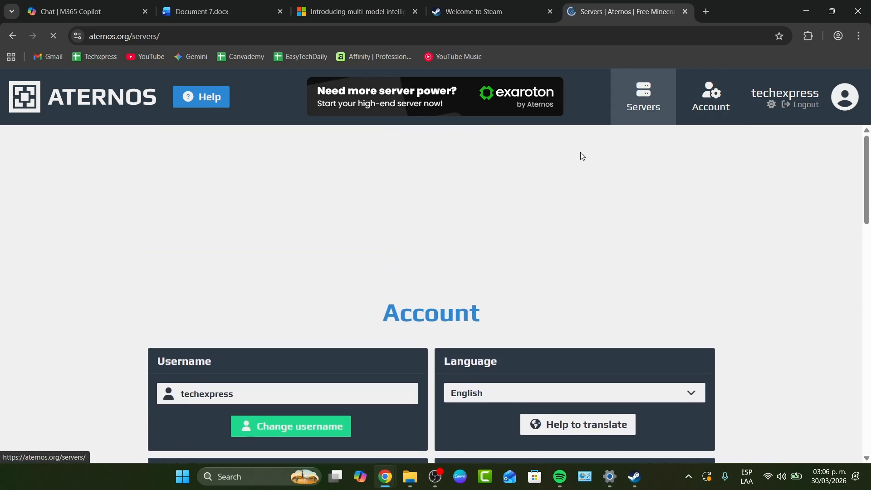
left_click(443, 345)
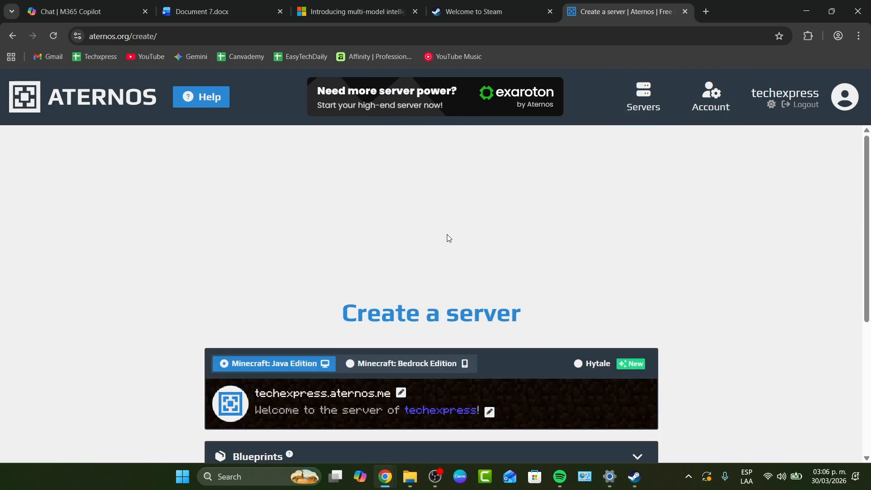
scroll(448, 234, "down", 2)
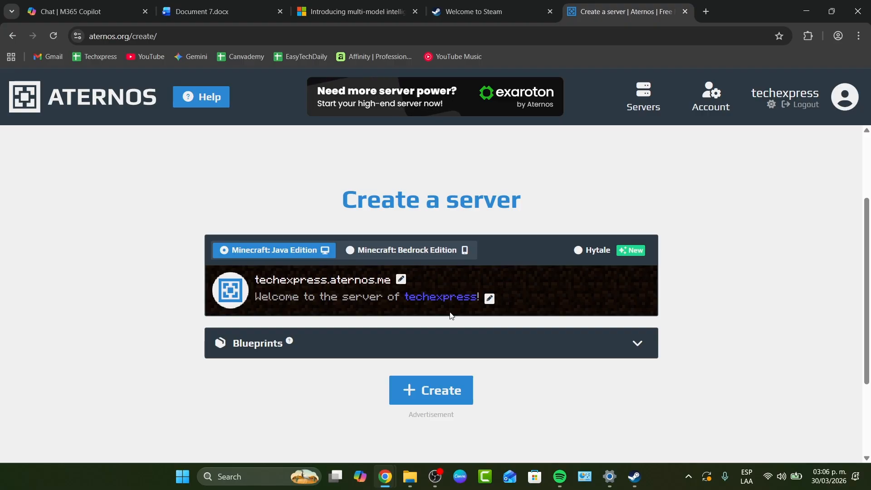
left_click(503, 354)
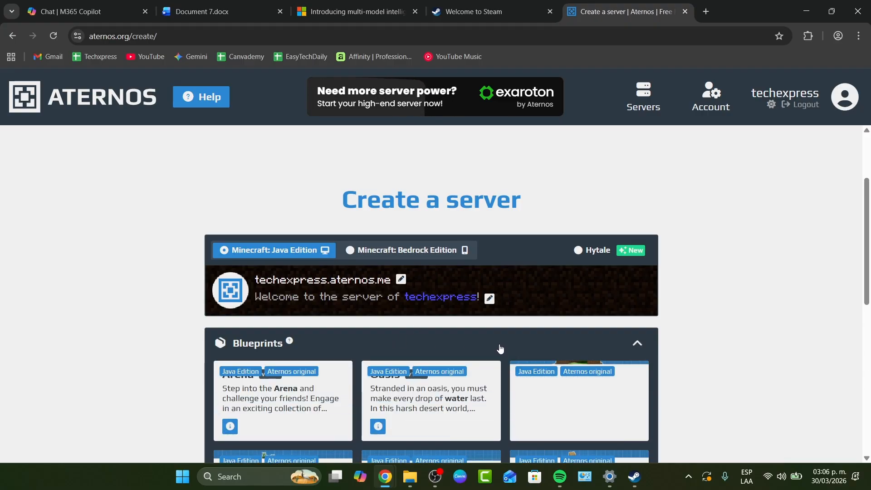
left_click(500, 349)
scroll(463, 331, "down", 2)
left_click(442, 279)
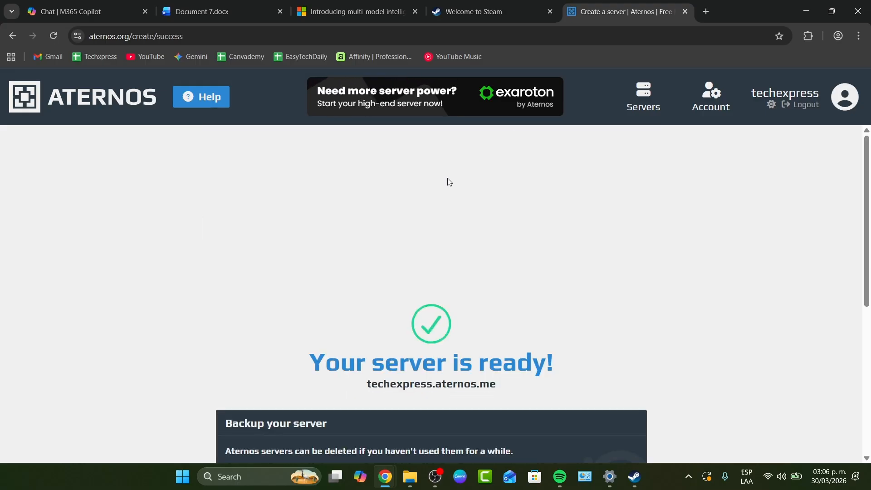
Skip the Google Drive backup offer and continue with the adblocker to the new server's dashboard.
scroll(458, 272, "down", 2)
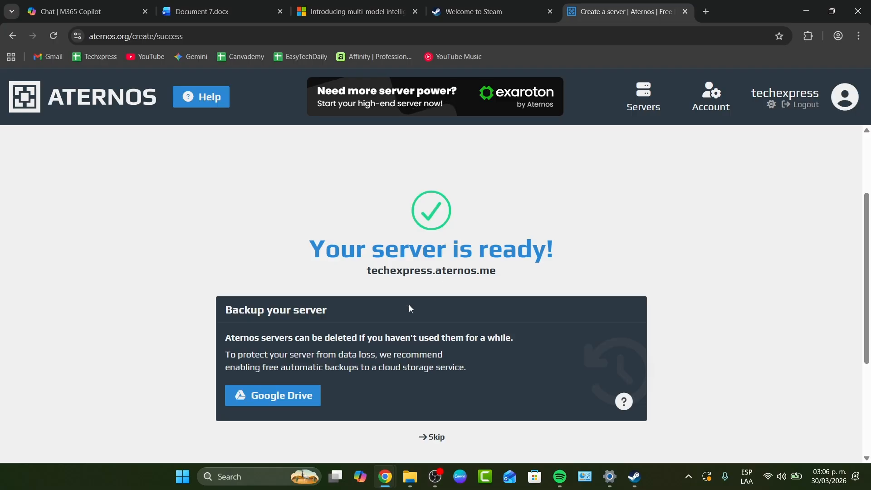
scroll(472, 297, "down", 2)
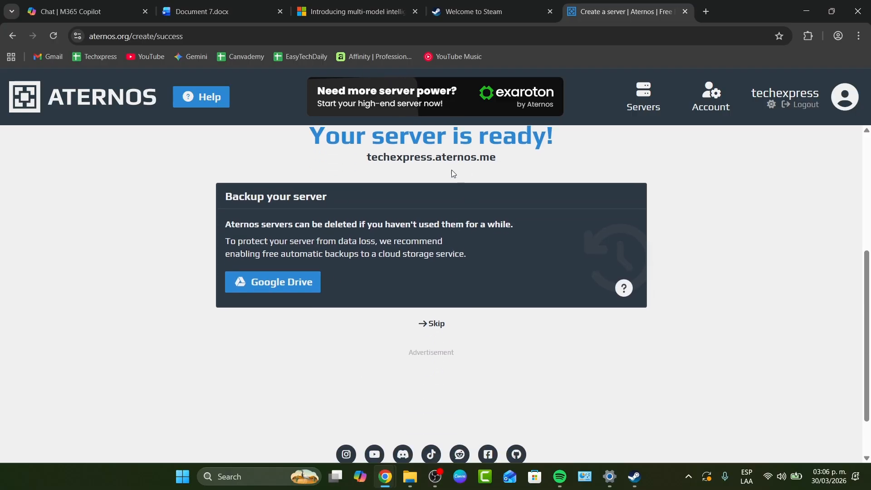
left_click(433, 323)
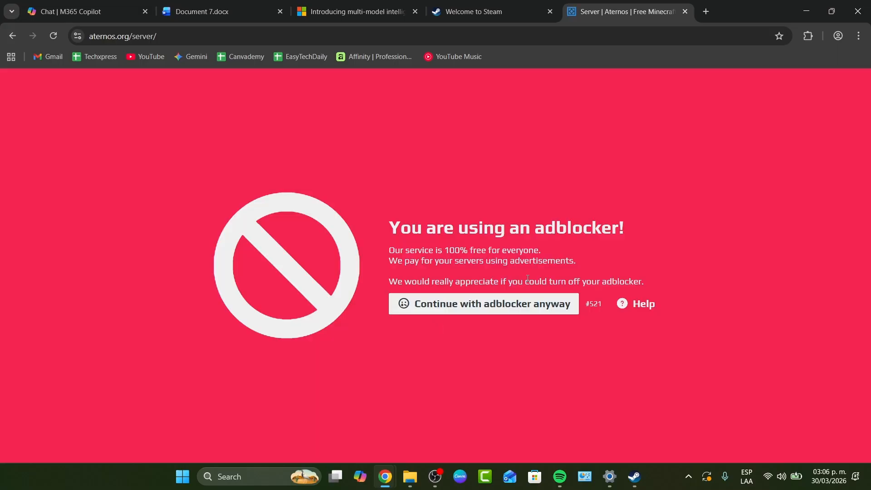
left_click(563, 309)
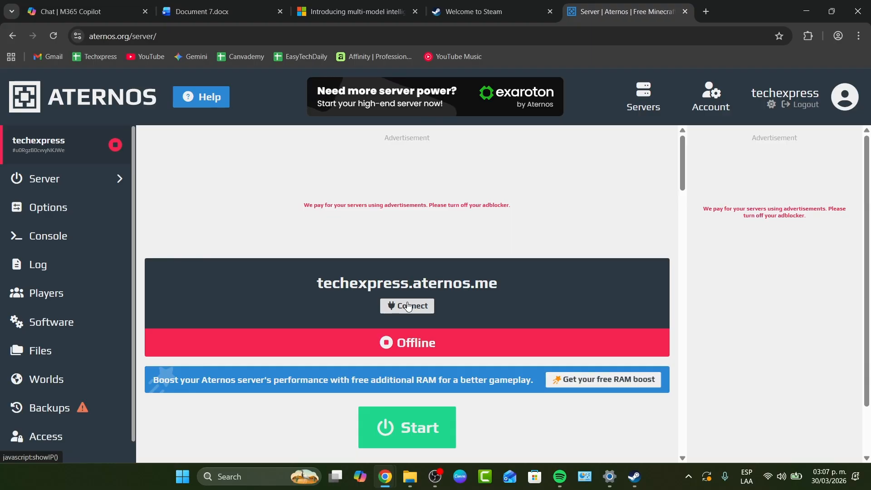
scroll(88, 325, "down", 1)
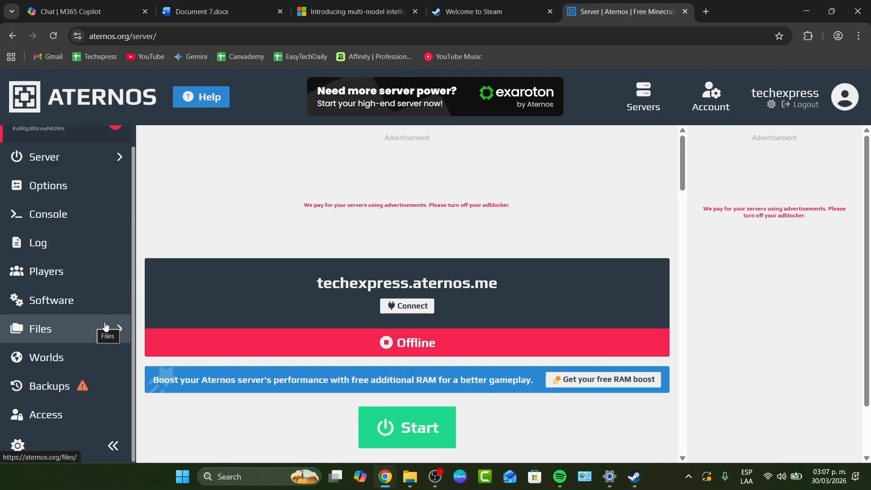
scroll(580, 389, "down", 6)
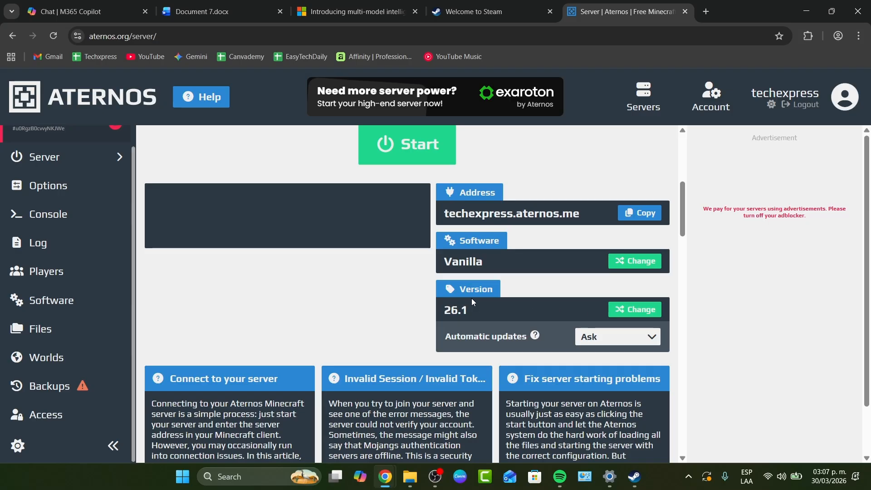
left_click(634, 476)
left_click(683, 39)
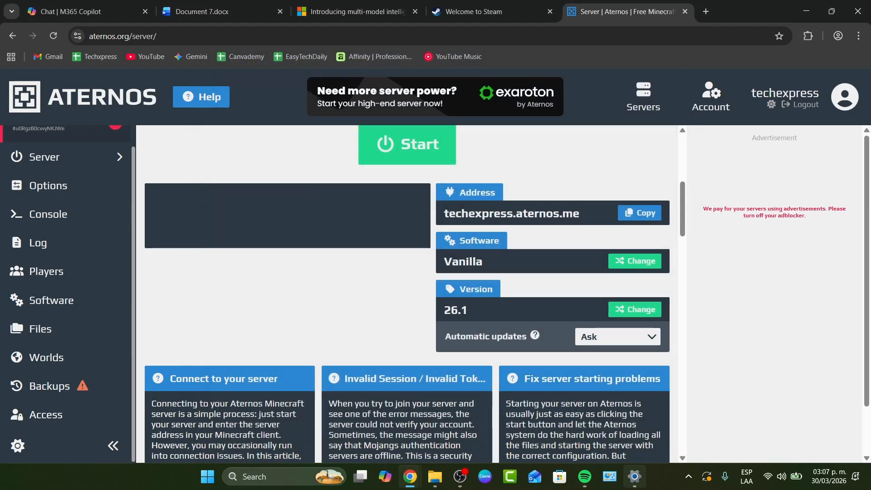
left_click(635, 476)
left_click(859, 8)
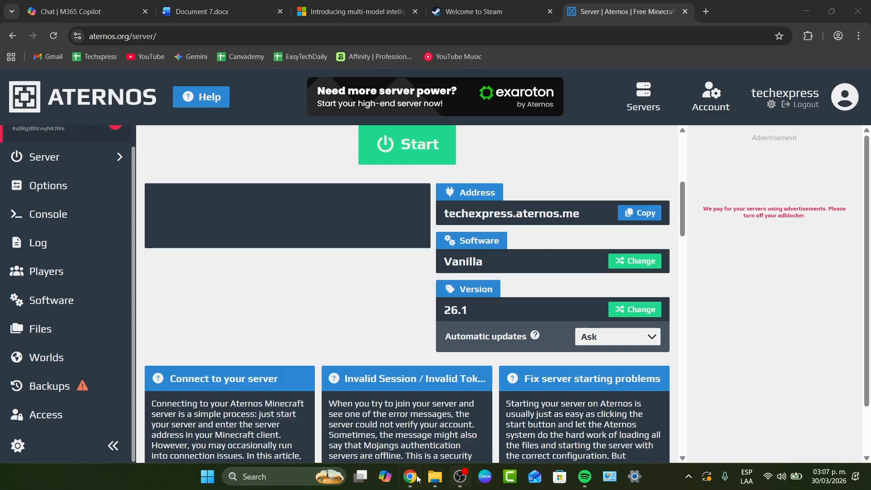
Search Windows for Minecraft and open the Minecraft Launcher.
left_click(294, 482)
type("minec")
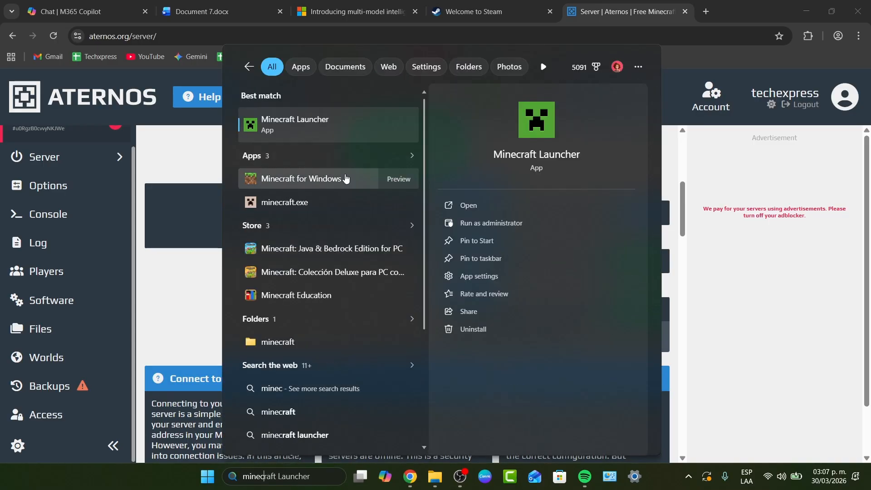
left_click(337, 130)
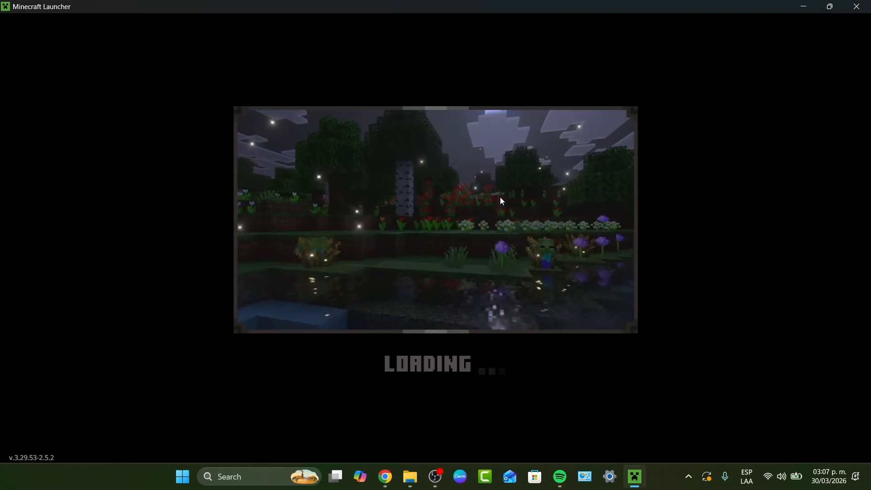
Compare the version of the Aternos server with the release choices for Java Edition in the Minecraft Launcher, collapsing the Realm promotion.
mouse_move(385, 477)
left_click(442, 388)
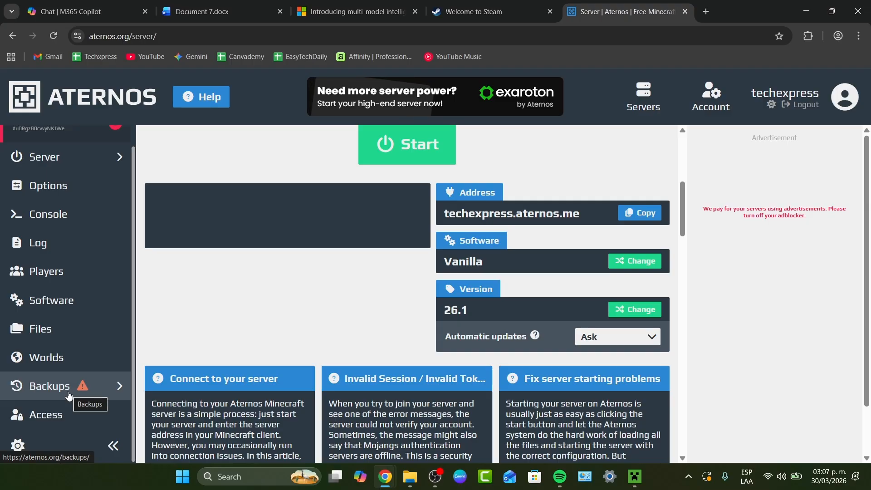
left_click(631, 485)
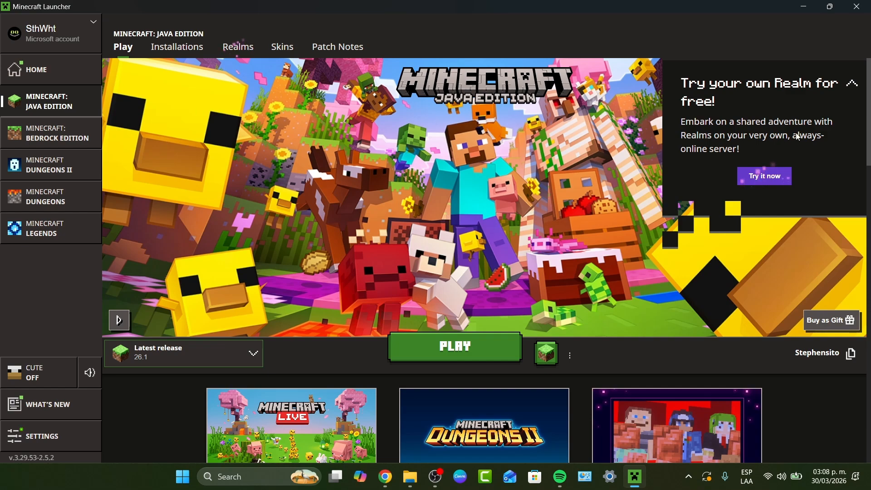
left_click(853, 84)
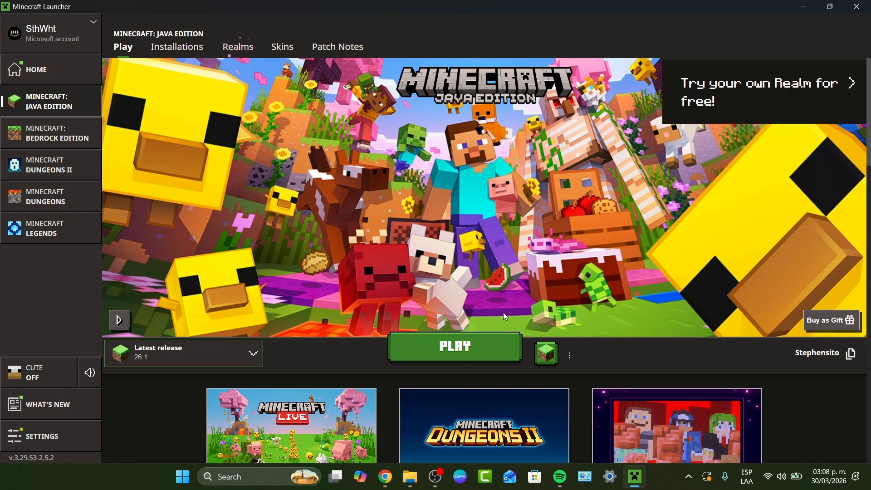
left_click(169, 361)
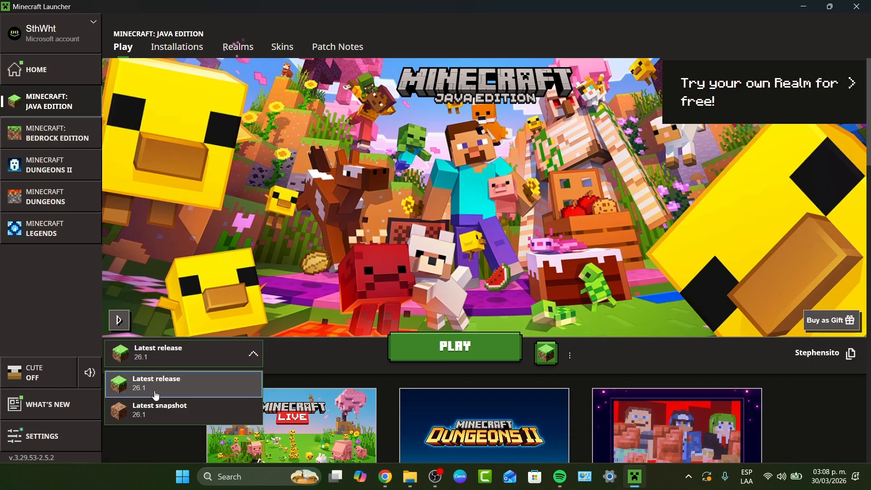
Return to the Aternos server, open the software change page despite the adblocker notice, and install the Arena blueprint with a full reinstall.
left_click(385, 476)
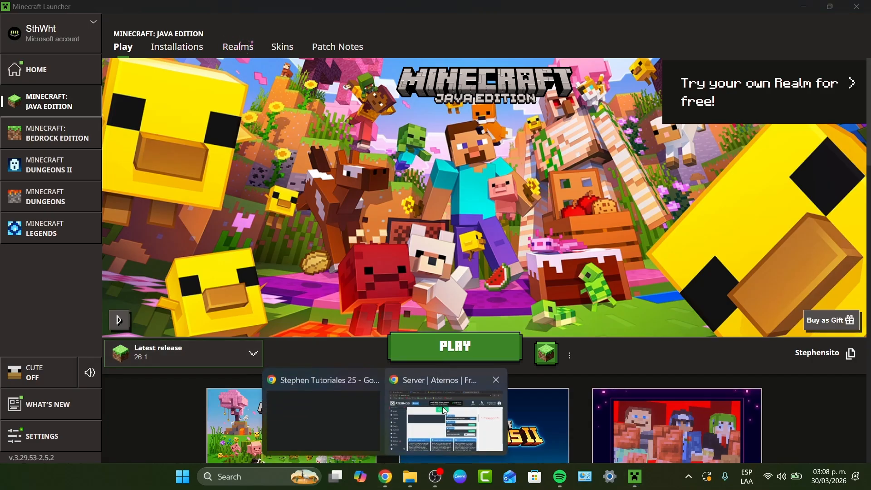
left_click(444, 411)
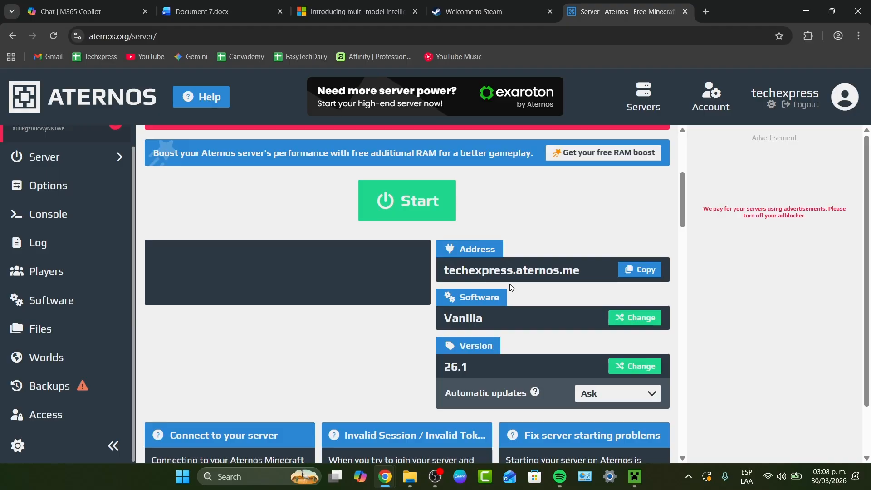
left_click(619, 317)
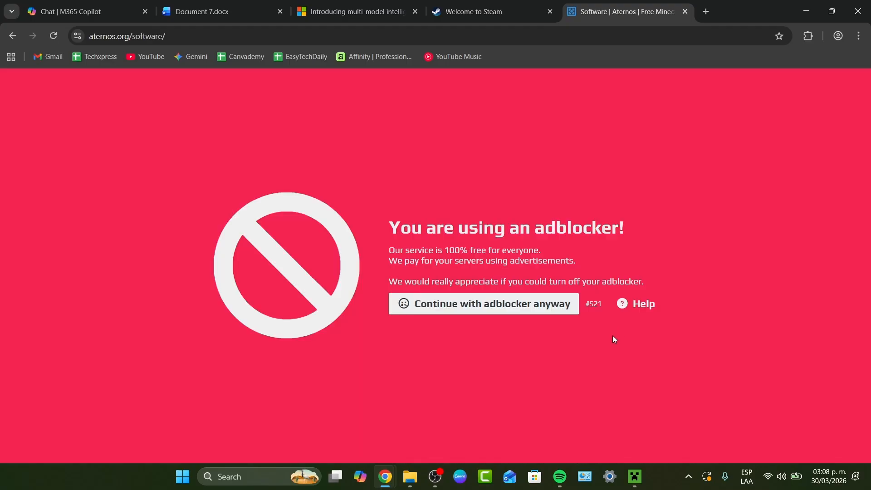
left_click(533, 305)
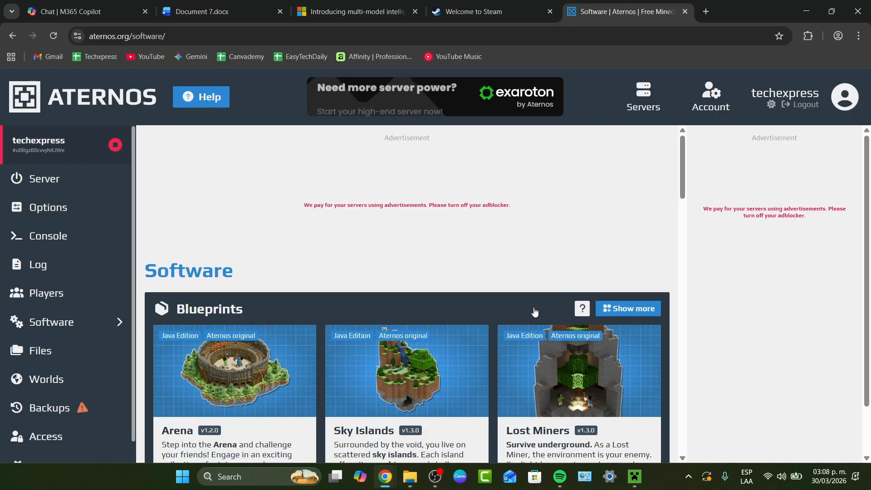
scroll(565, 245, "down", 3)
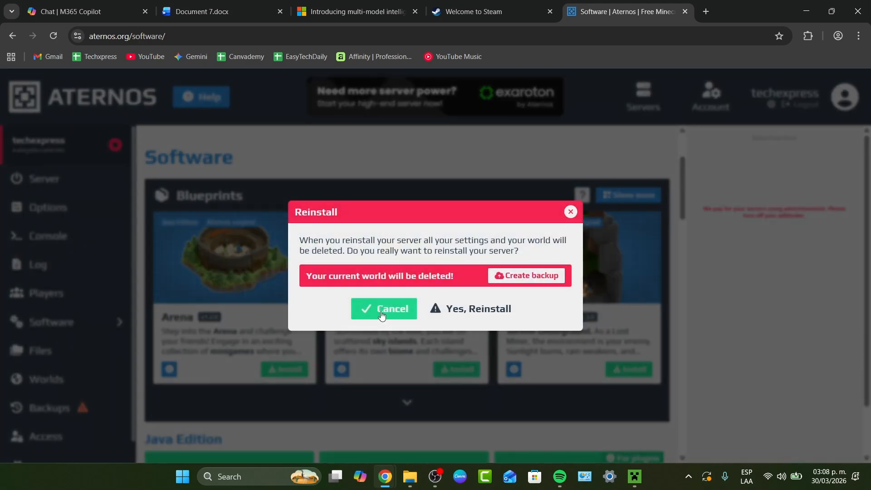
left_click(460, 311)
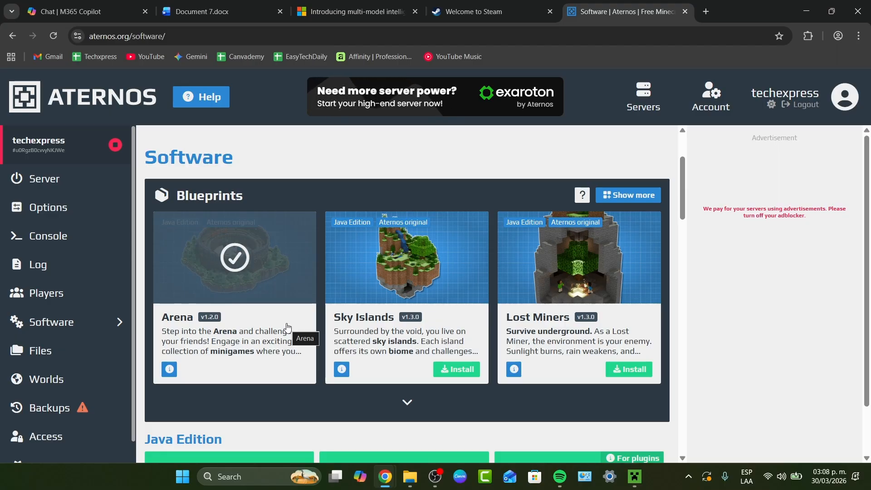
Look through the Java, Bedrock and Hytale software options and the installed Arena blueprint.
scroll(309, 353, "down", 3)
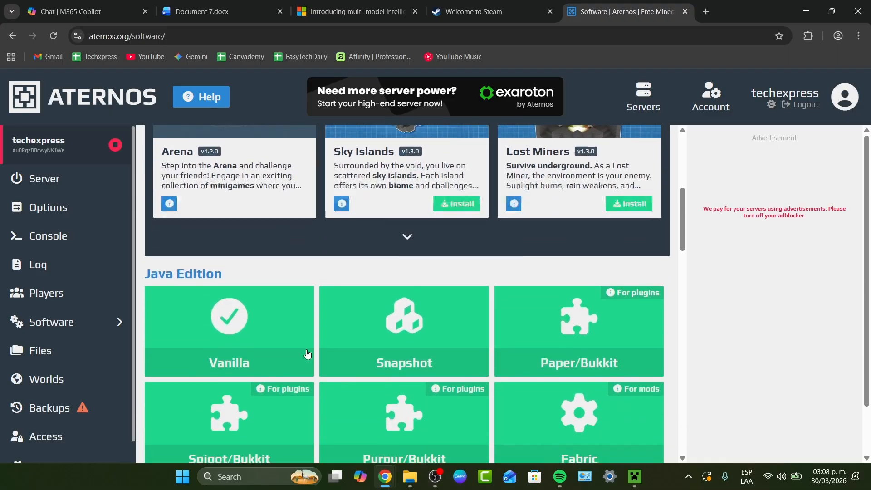
scroll(279, 326, "down", 7)
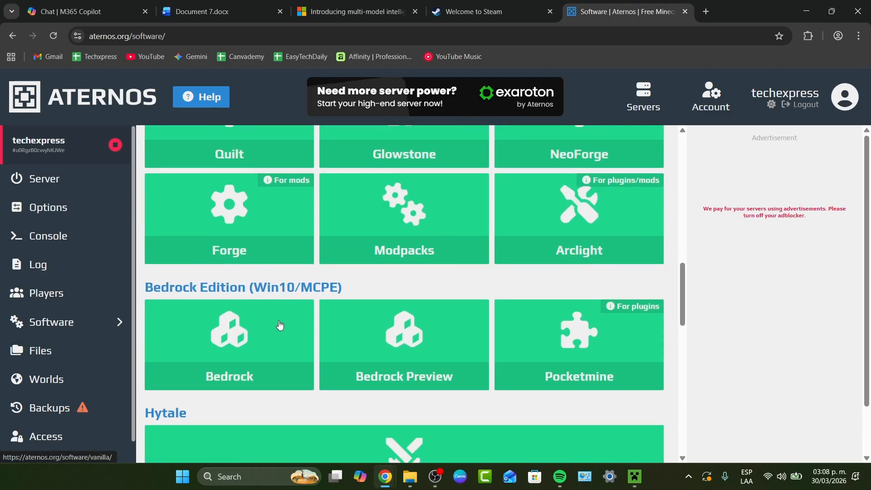
scroll(280, 326, "down", 4)
scroll(301, 327, "up", 15)
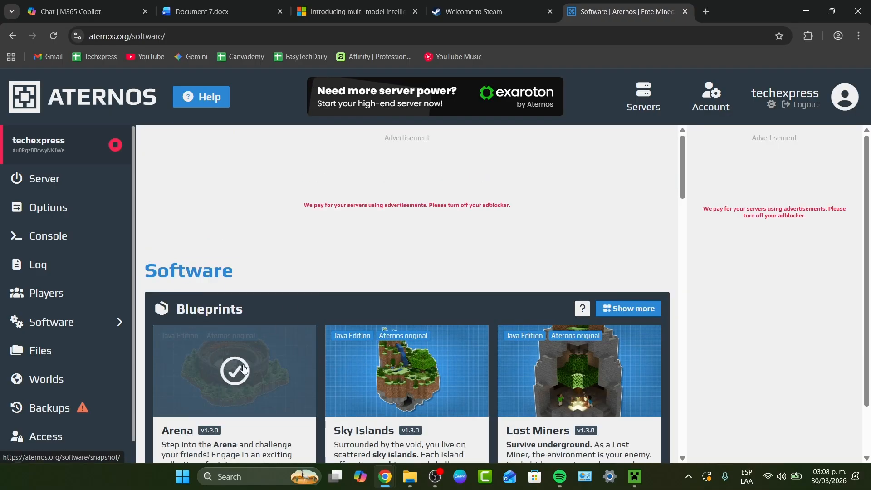
left_click(244, 369)
left_click(496, 409)
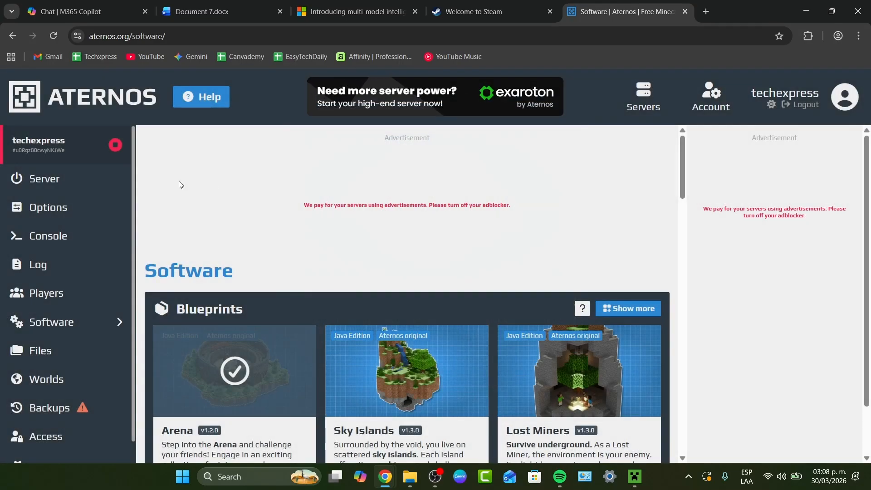
Start the server from its dashboard, continuing with the adblocker and accepting the Minecraft EULA and the notification request.
left_click(84, 181)
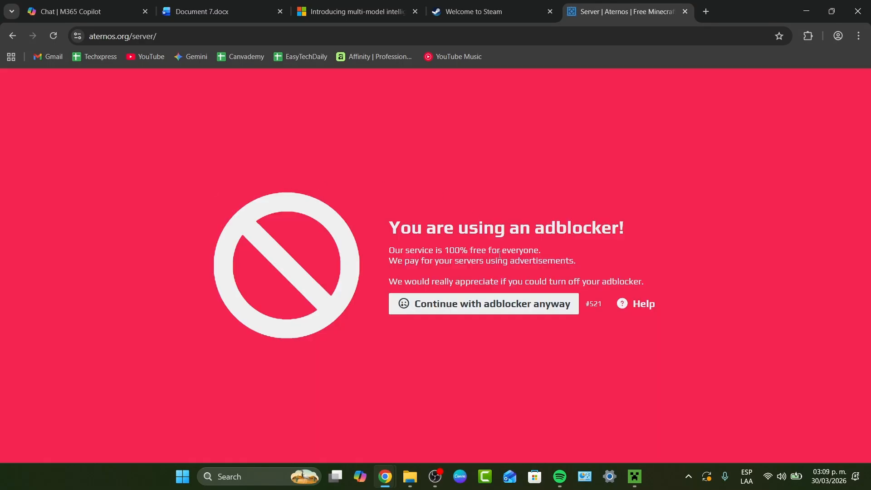
left_click(556, 306)
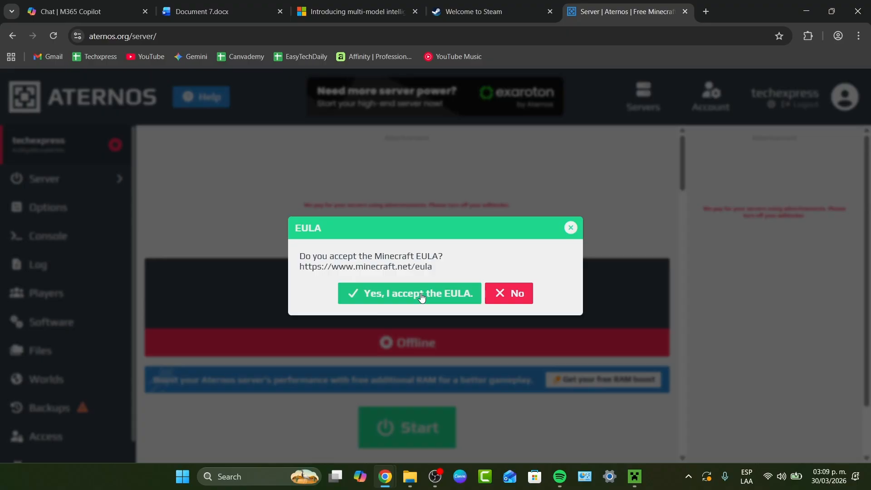
left_click(422, 298)
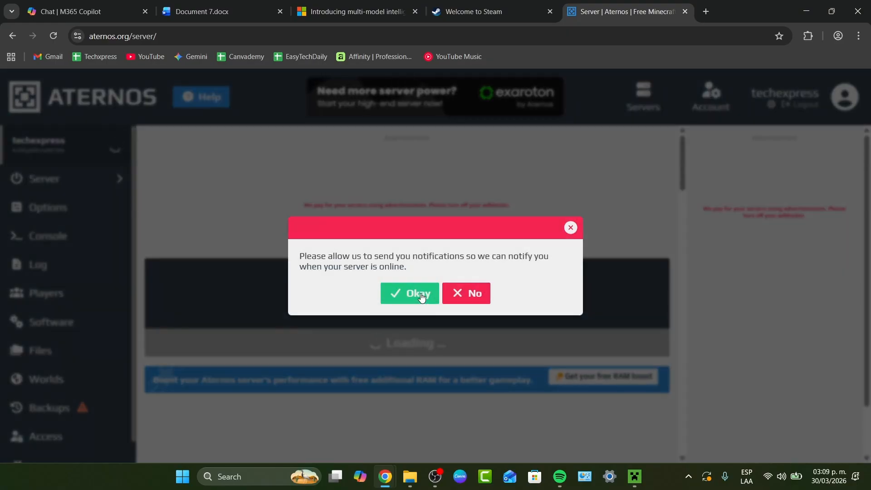
left_click(422, 298)
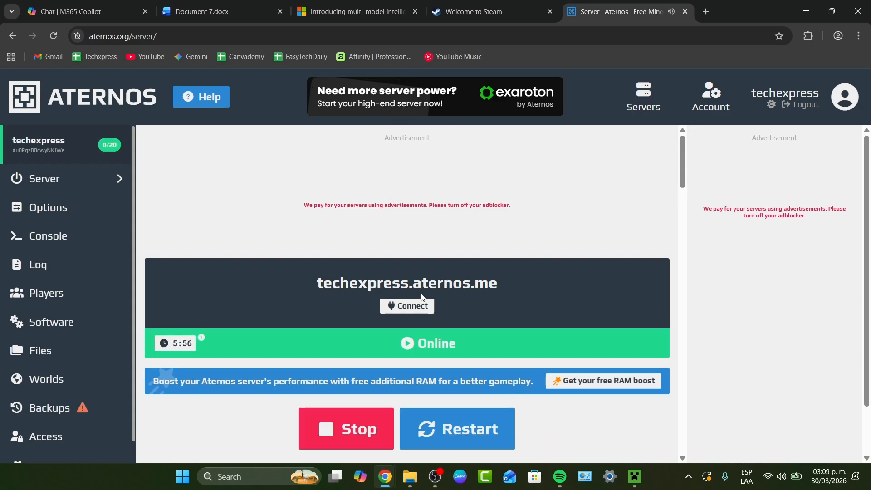
Check the server's connection details with IP, port and Dyn IP, and copy the address techexpress.aternos.me.
scroll(425, 299, "down", 1)
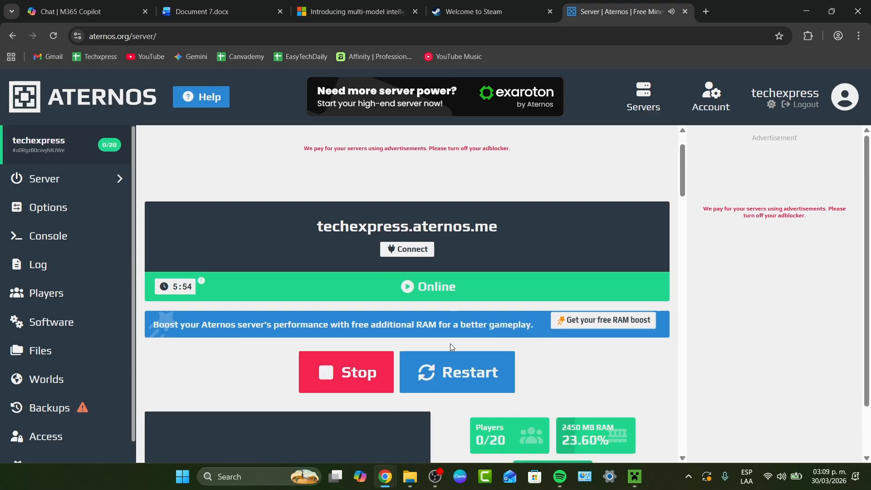
left_click(424, 252)
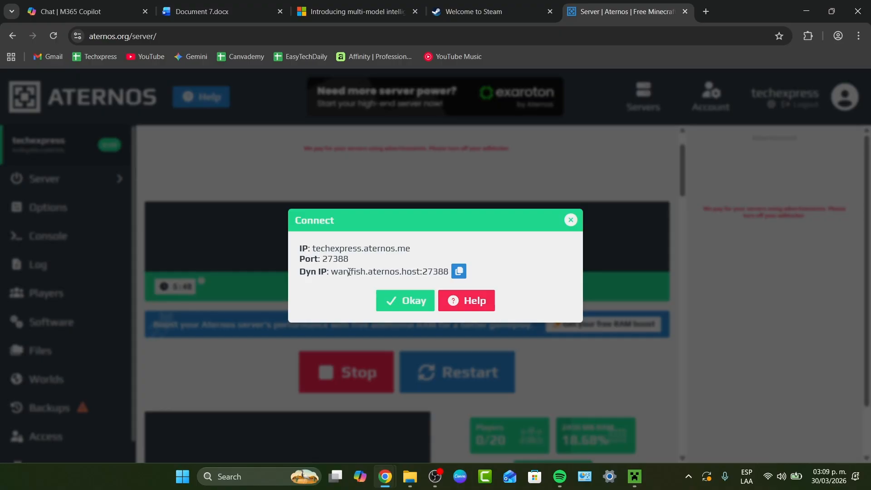
left_click(410, 301)
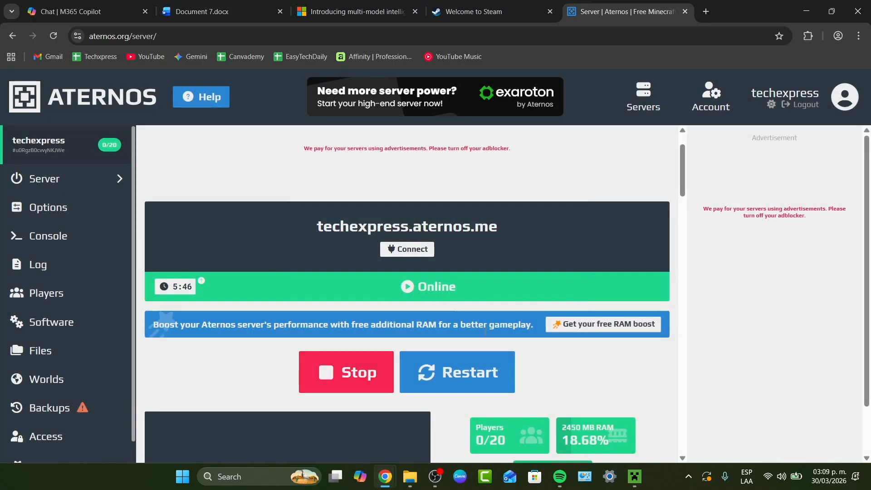
scroll(519, 349, "down", 7)
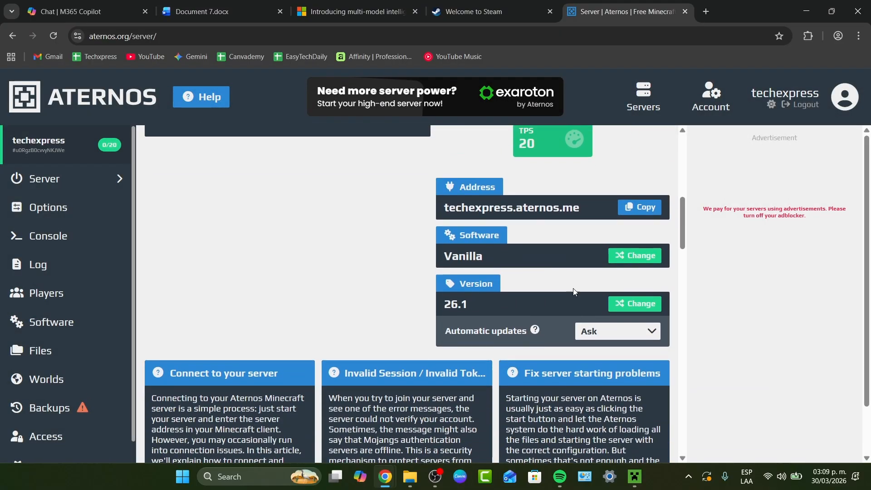
left_click(623, 208)
left_click(634, 477)
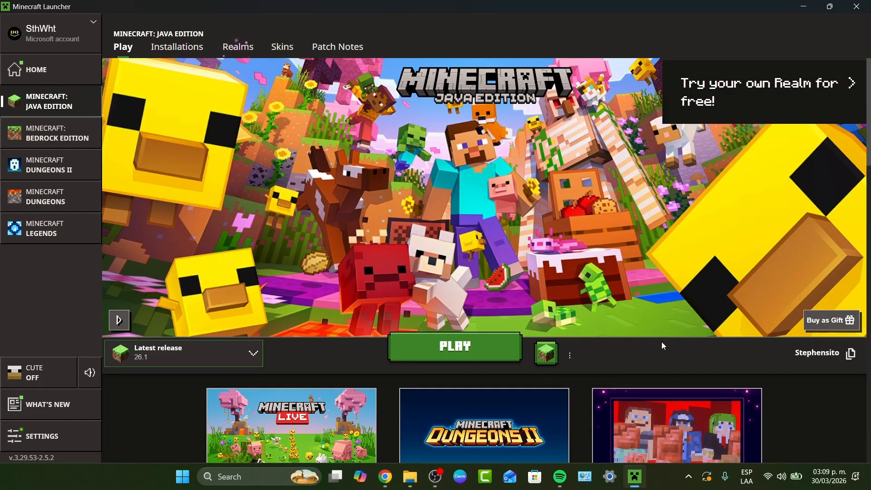
left_click(569, 355)
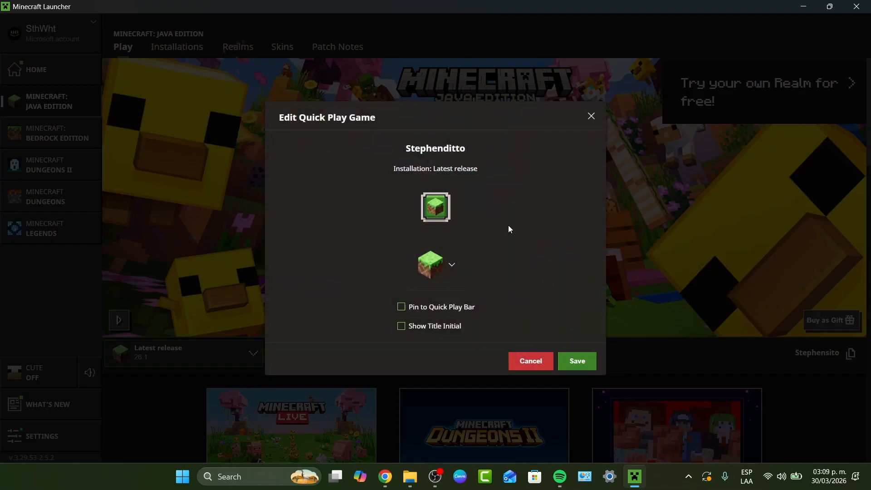
left_click(538, 364)
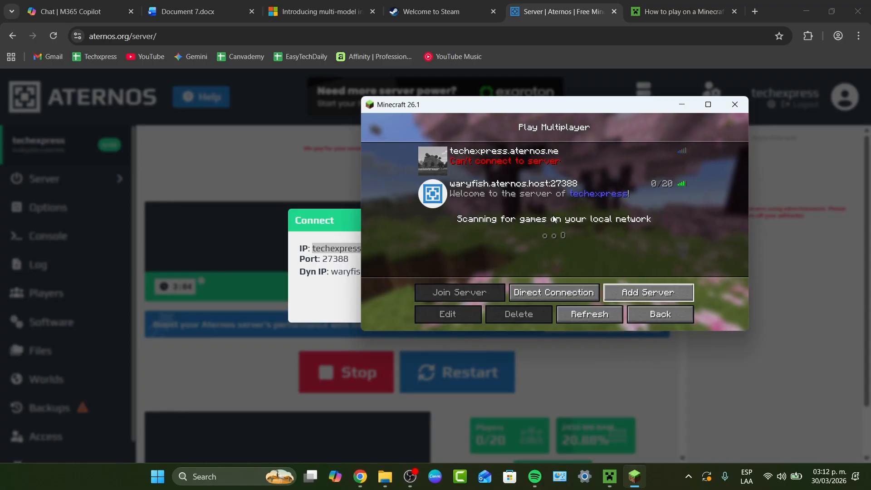
Join the server waryfish.aternos.host:27388 from Minecraft's multiplayer list and walk around the arena.
mouse_move(483, 192)
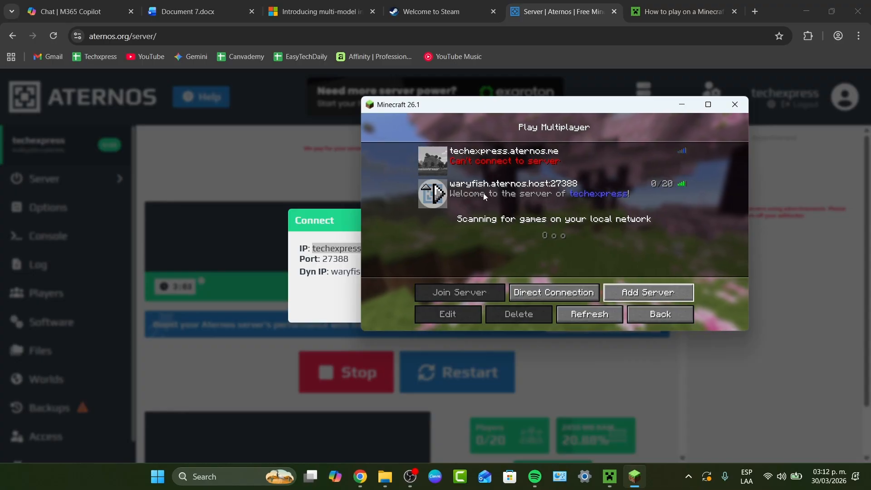
left_click(437, 191)
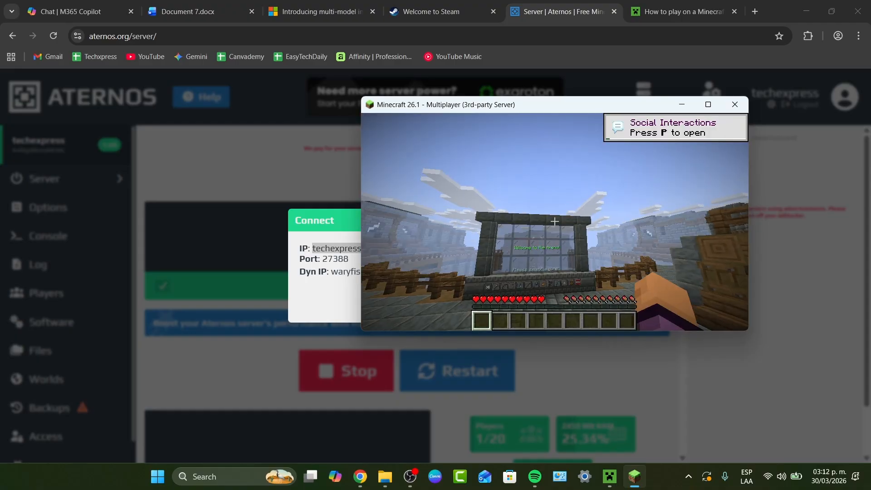
key("w")
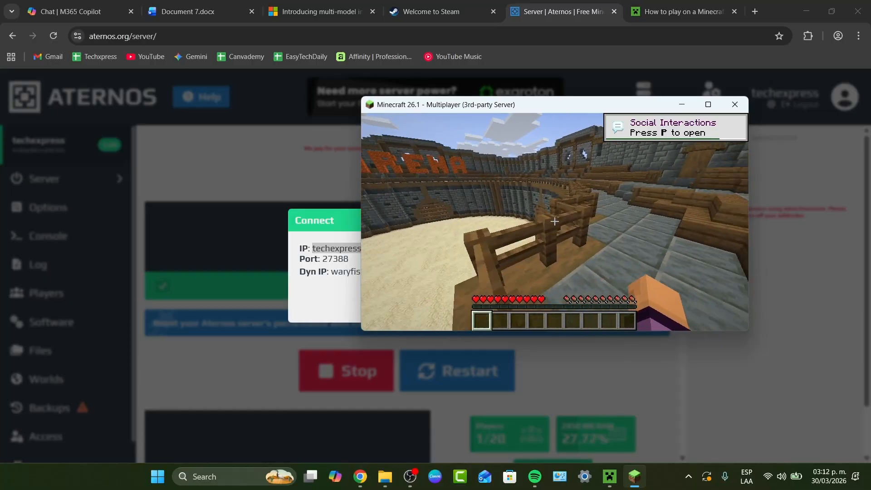
Pause and close the Minecraft game window, and dismiss the connection details on the Aternos server page.
key("Escape")
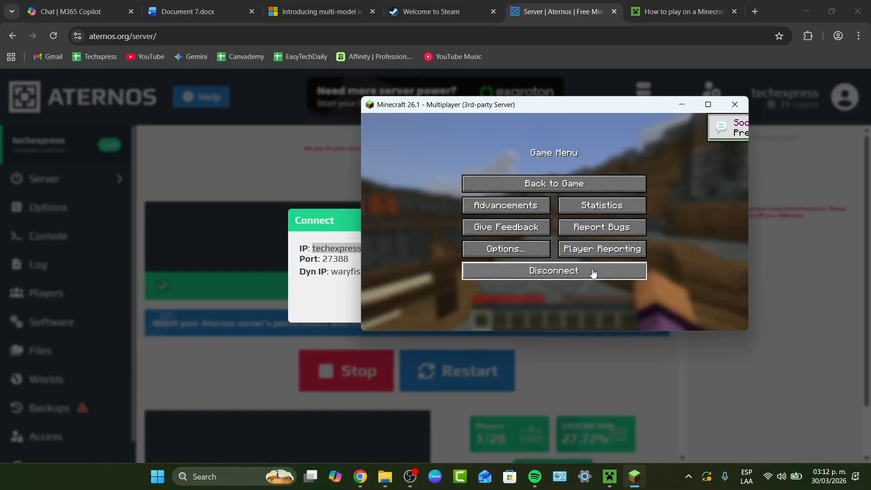
left_click(726, 107)
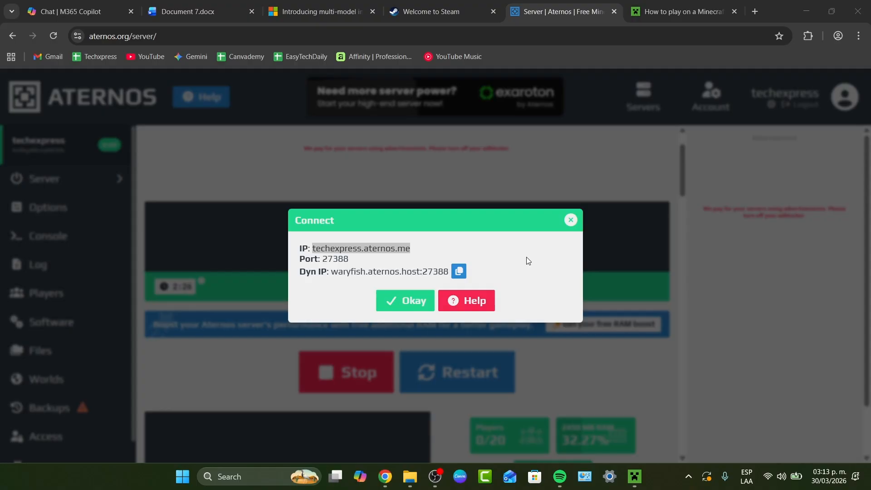
left_click(572, 220)
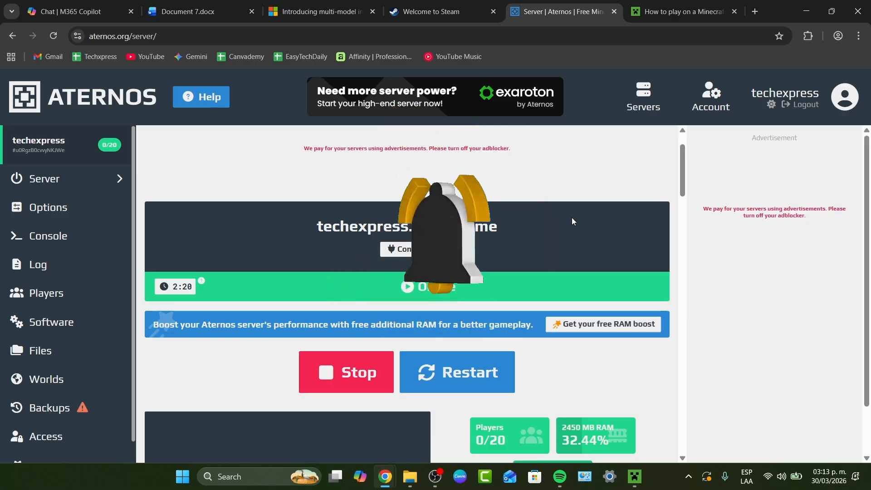
Close the Minecraft Launcher and bring up the minecraft.net article on how to play on a Minecraft server.
scroll(571, 217, "down", 4)
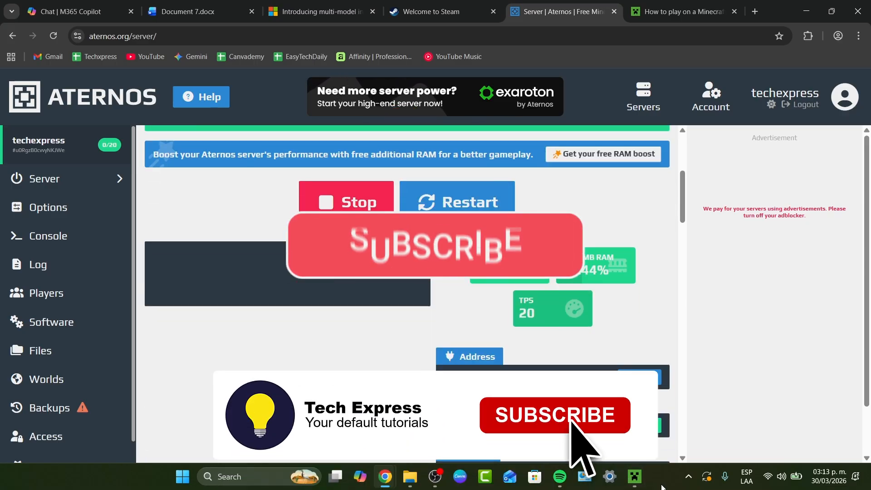
left_click(635, 477)
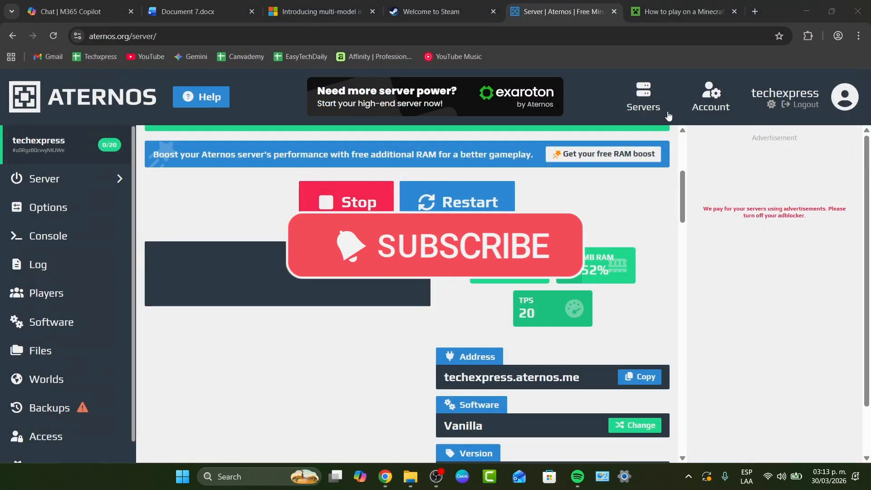
left_click(680, 11)
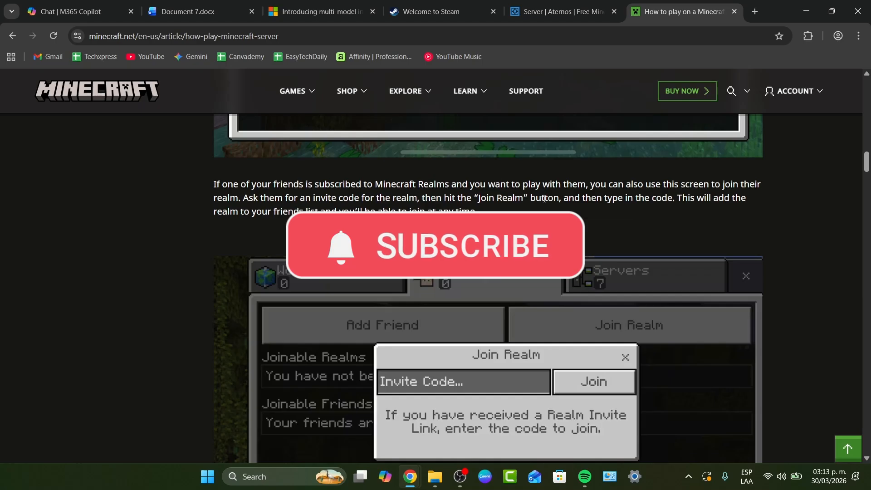